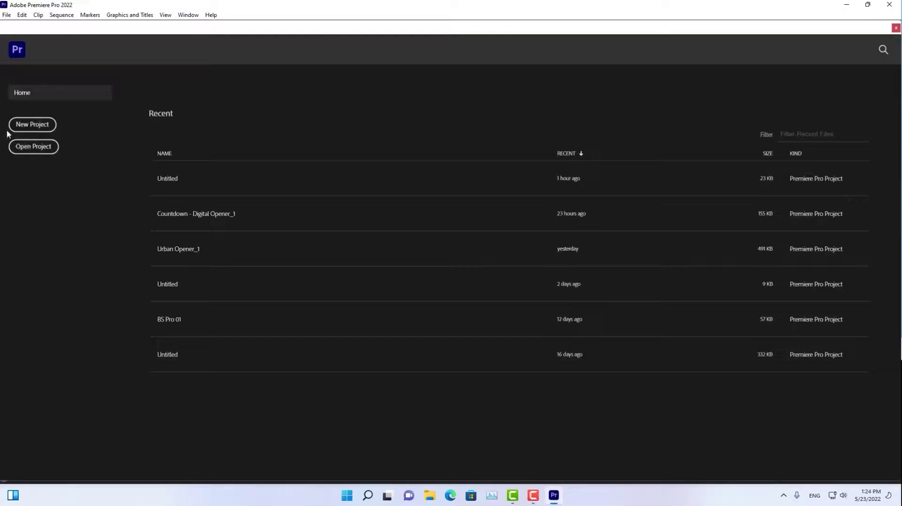
Launch Premiere Pro 2022 and begin a new project
left_click(23, 124)
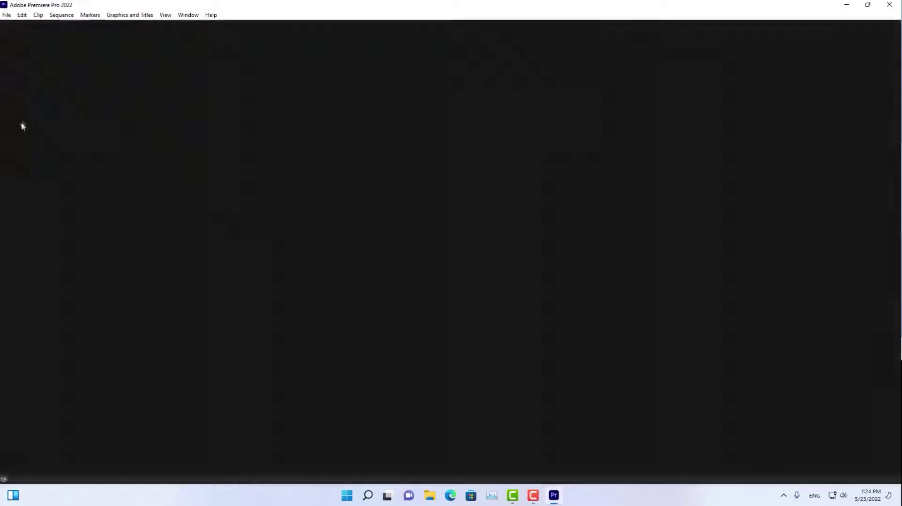
Create a new project from the selected sample footage clips, replacing the existing project, and select clip A005
mouse_move(740, 124)
left_mouse_down()
mouse_move(193, 383)
mouse_move(167, 377)
left_mouse_up()
left_click(870, 442)
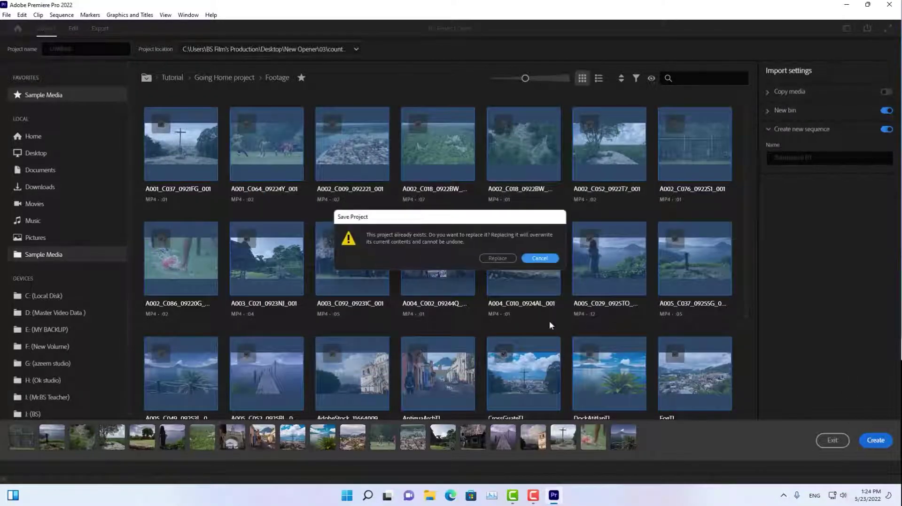
left_click(498, 258)
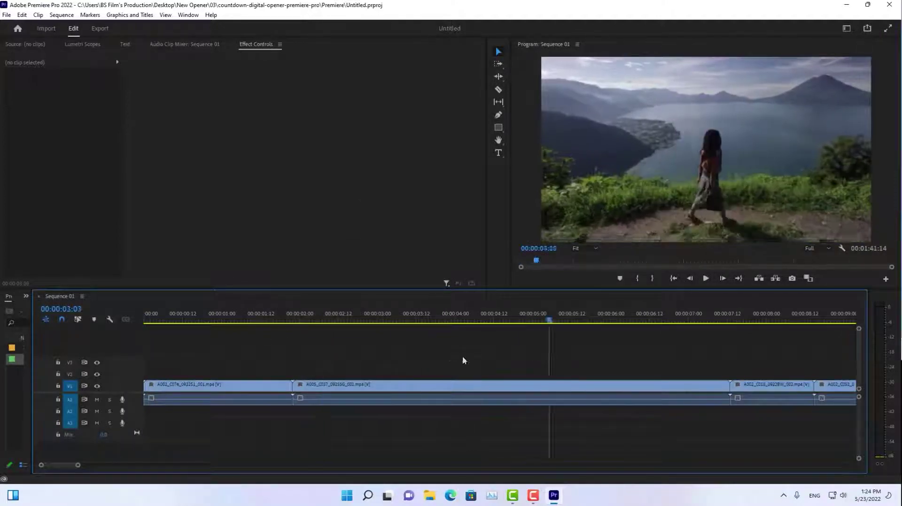
left_click(409, 386)
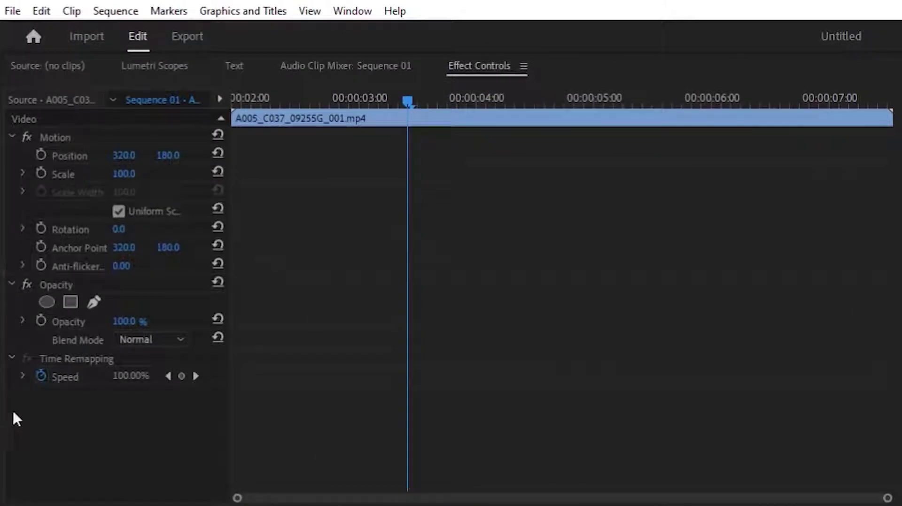
Add Scale keyframes to the A005 clip at about 03:00 and 04:10
left_click_drag(344, 102, 324, 101)
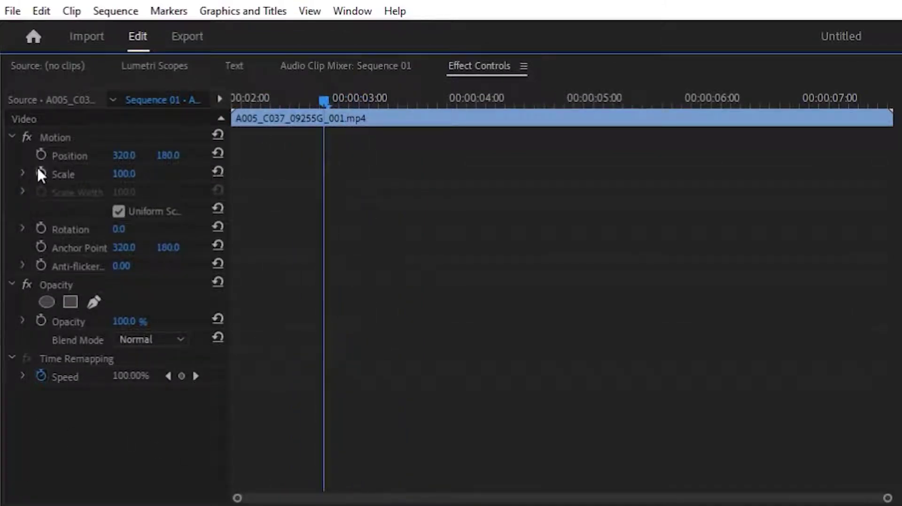
left_click(40, 173)
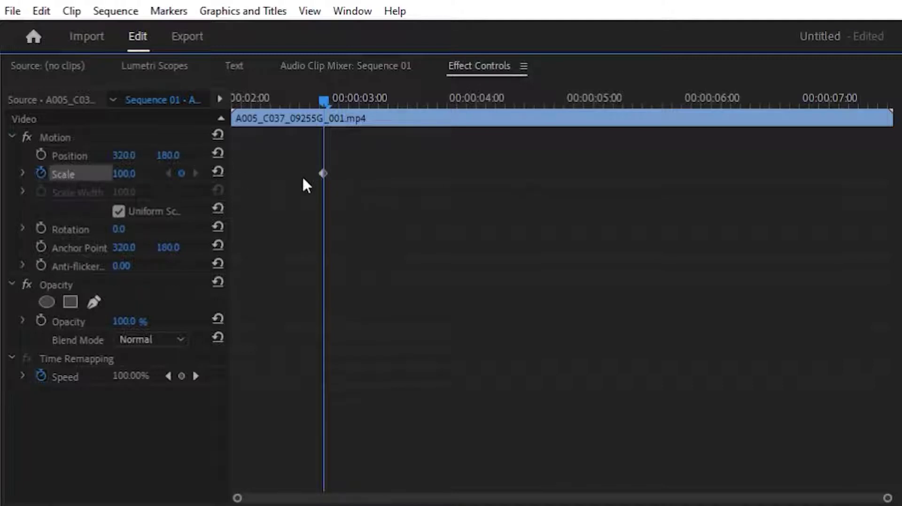
left_click_drag(348, 119, 520, 115)
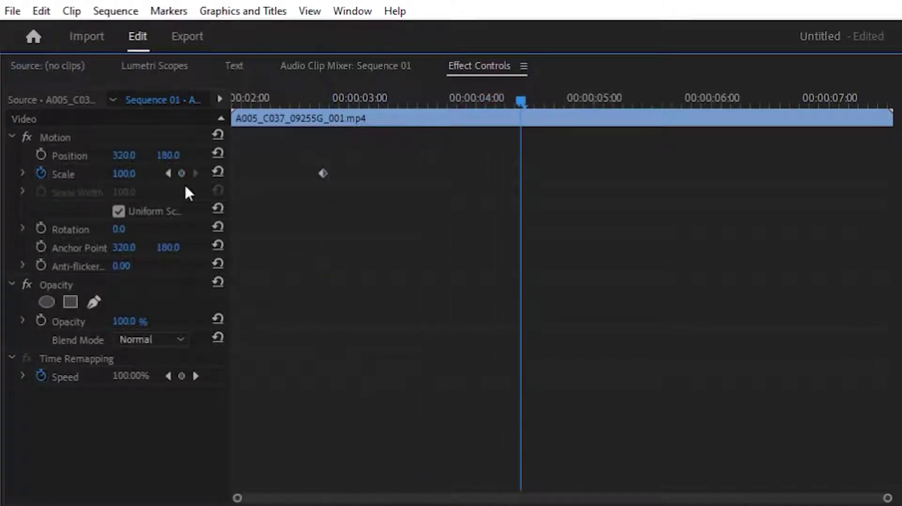
left_click(181, 174)
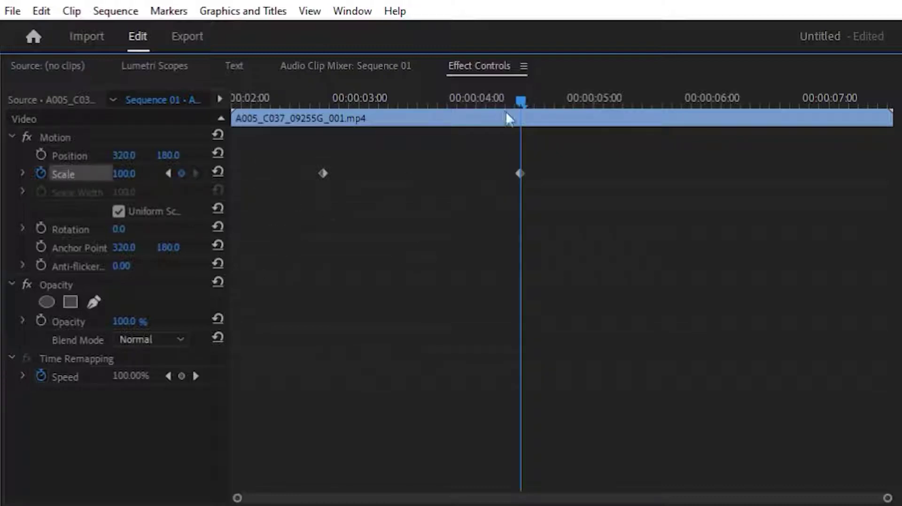
Step between the two Scale keyframes and expand the Scale value and velocity graphs
left_click_drag(508, 117, 310, 167)
left_click(322, 173)
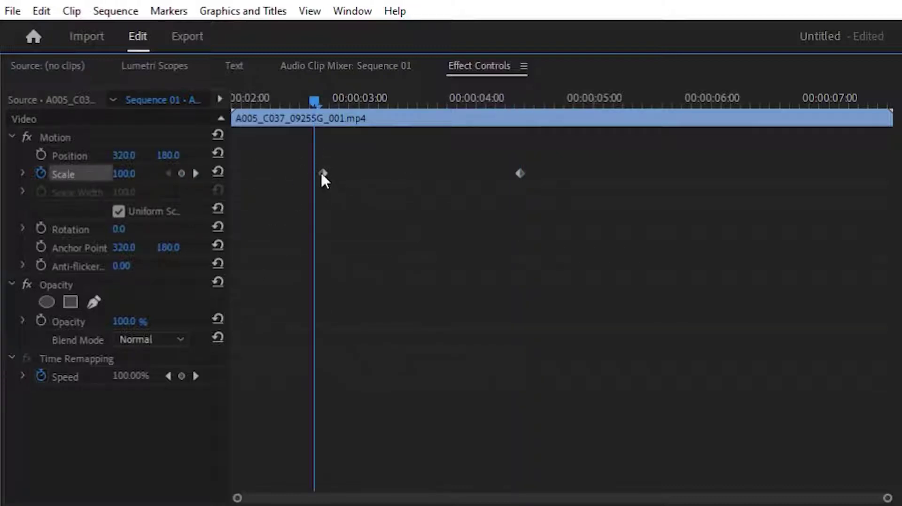
left_click(520, 174)
left_click(196, 173)
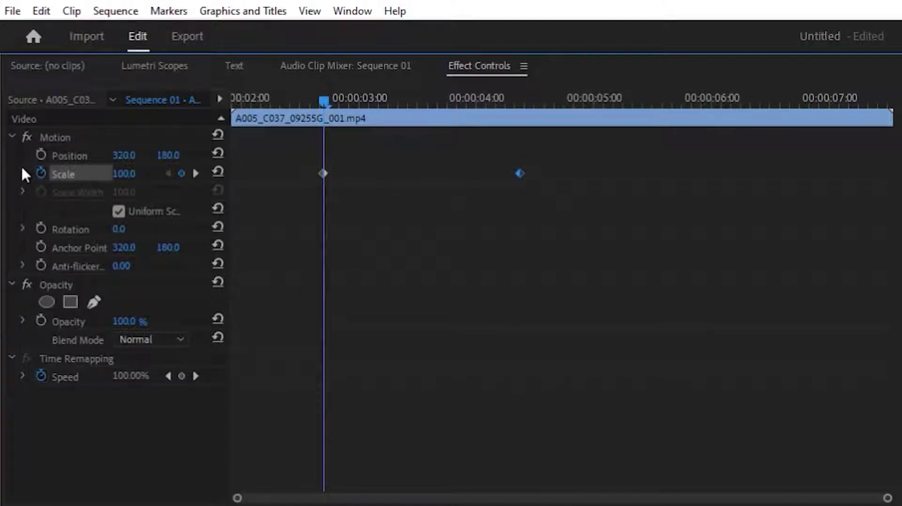
left_click(22, 170)
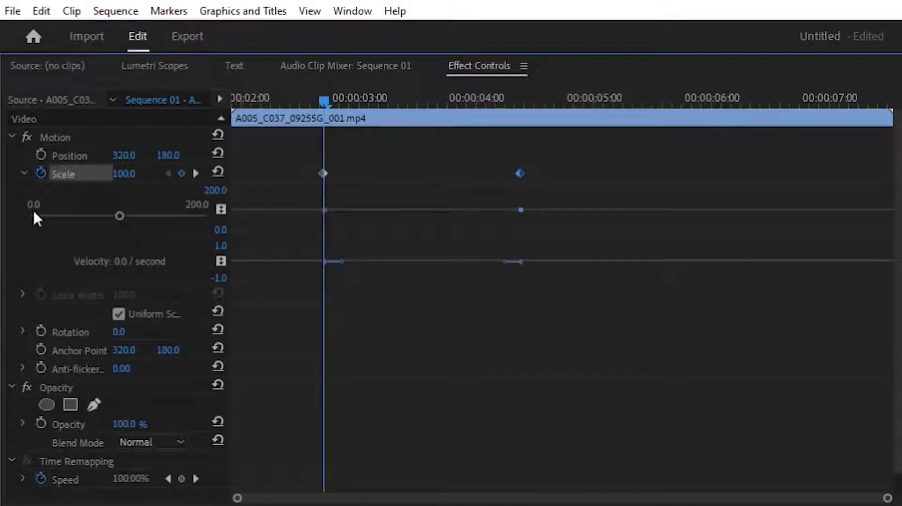
left_click(196, 173)
left_click(413, 106)
left_click_drag(384, 104, 444, 157)
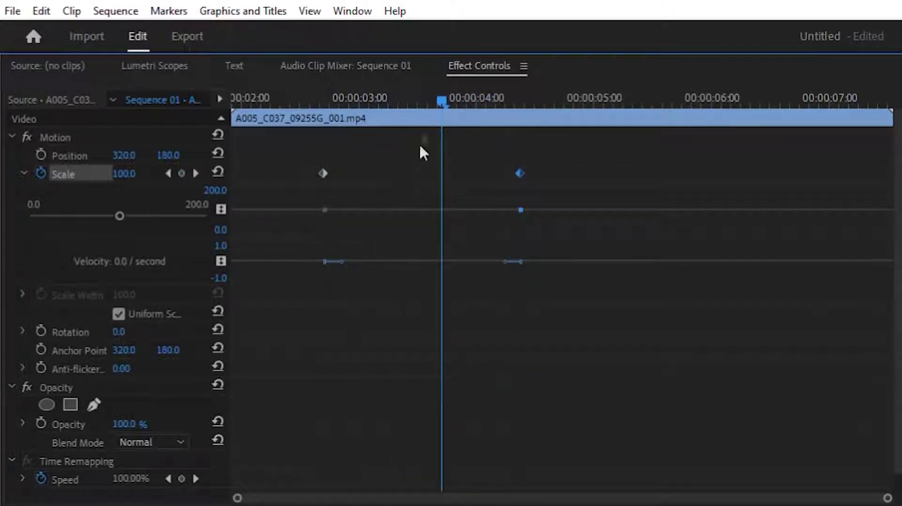
left_click(168, 173)
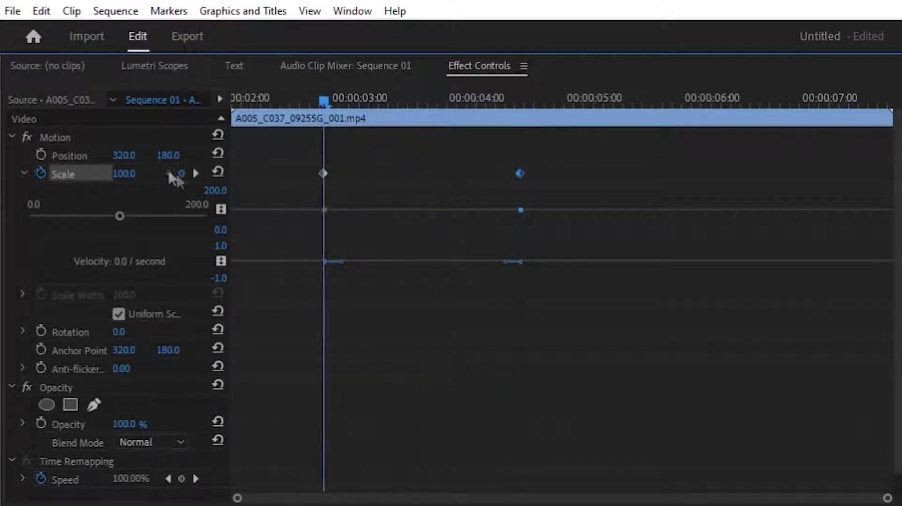
left_click(197, 173)
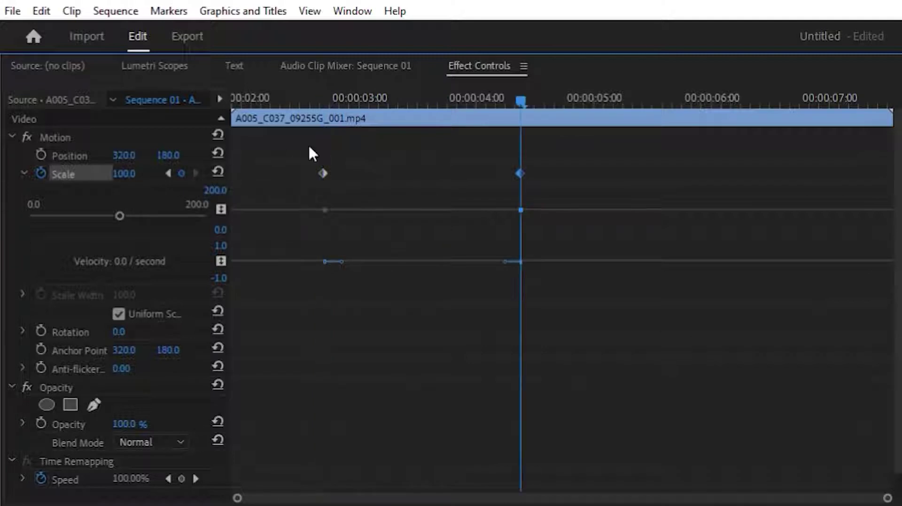
left_click(169, 173)
left_click(197, 173)
Delete the second Scale keyframe, undo the deletion, and recheck both keyframes
key("Delete")
left_click(168, 174)
key("ctrl+z")
left_click(196, 173)
left_click(170, 173)
left_click(195, 174)
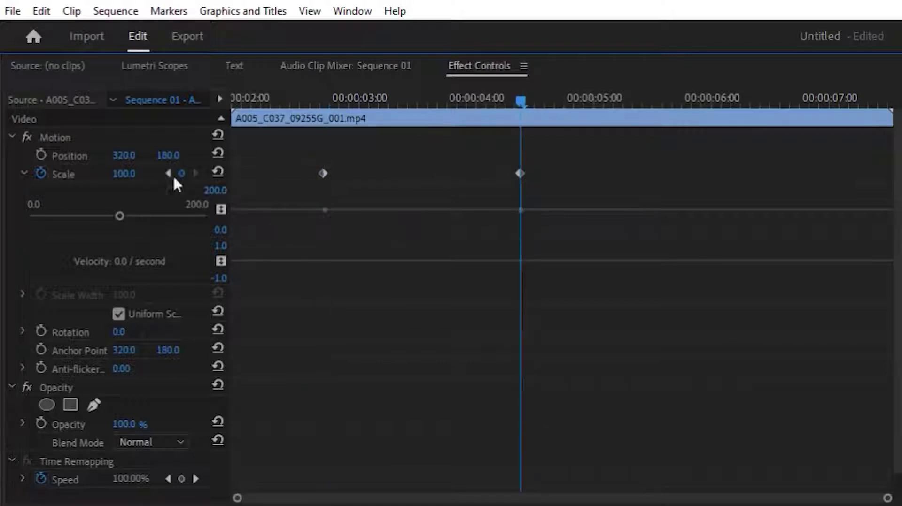
Raise the Scale value at the second keyframe above 100
left_click(158, 173)
left_click_drag(406, 99, 523, 123)
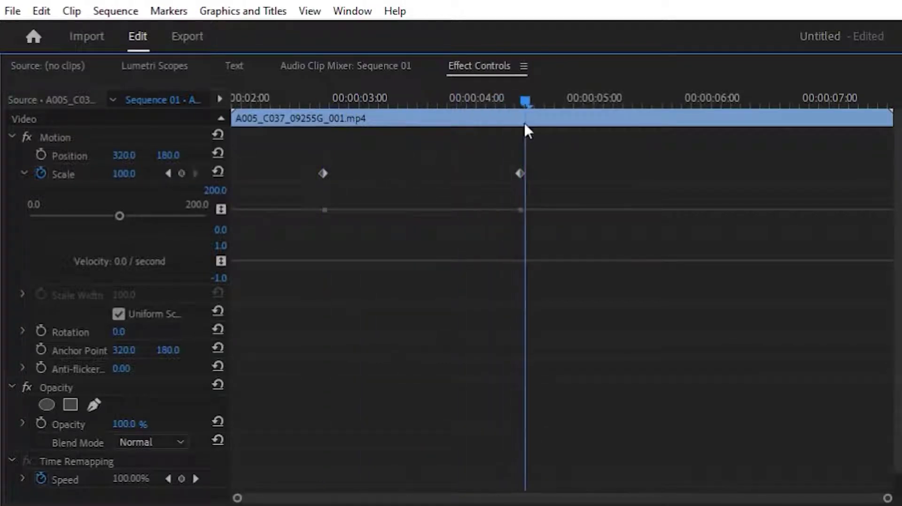
left_click_drag(124, 174, 155, 173)
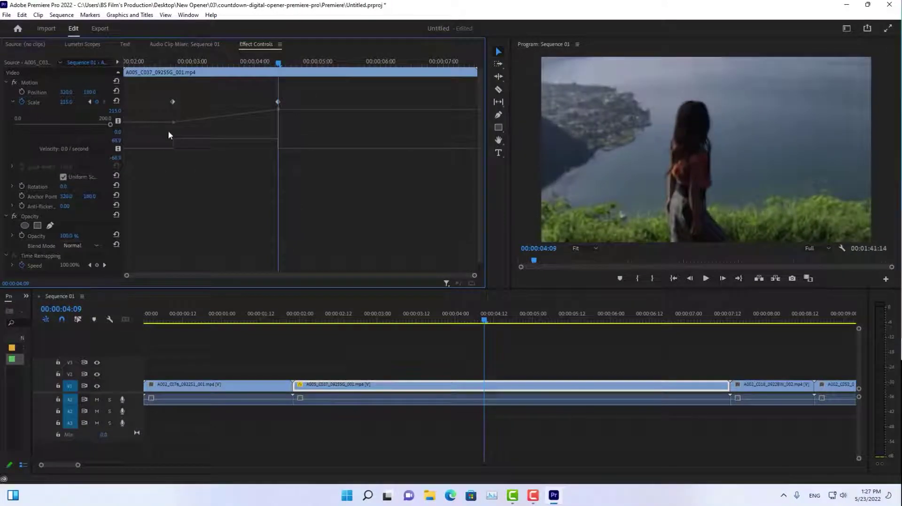
Play back the 100 to 215 zoom from the clip start twice
key("Up")
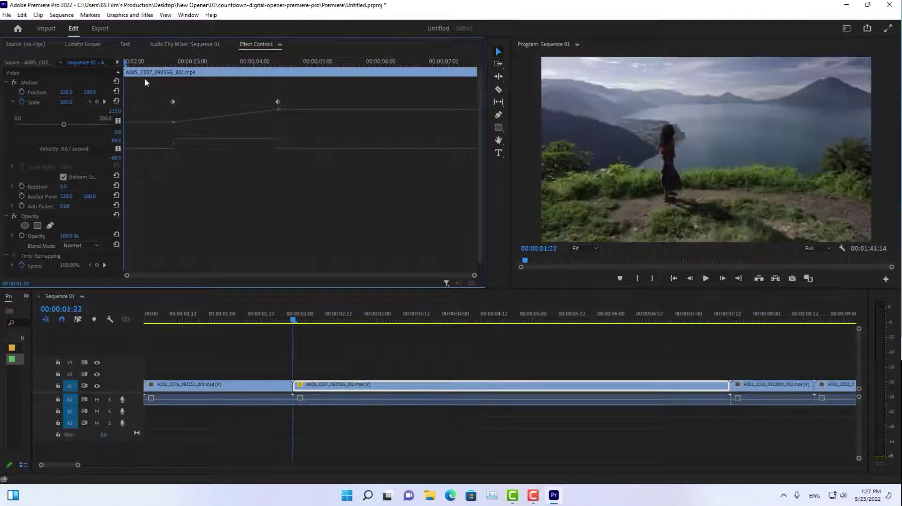
key("space")
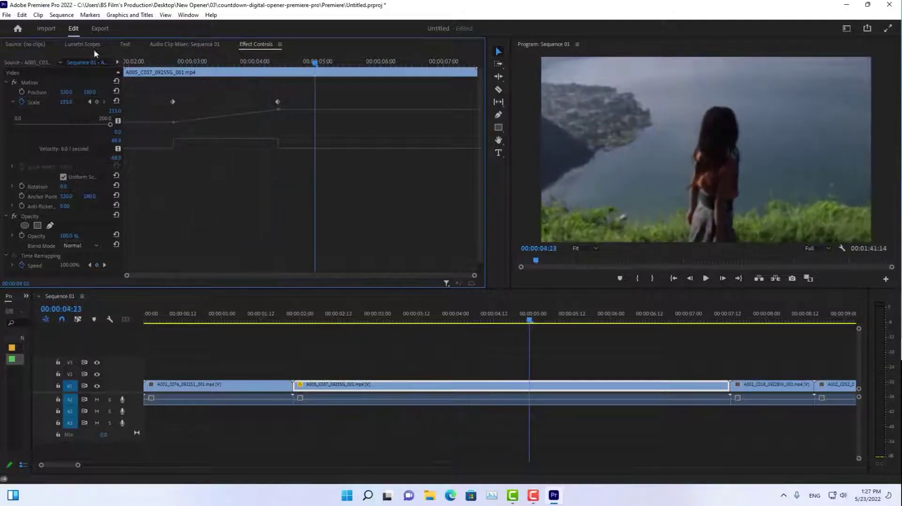
key("Up")
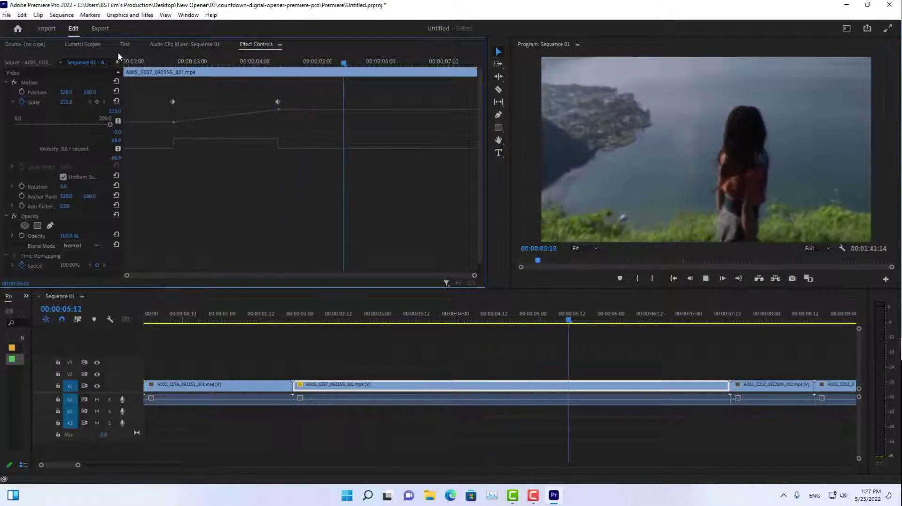
left_click_drag(188, 60, 173, 58)
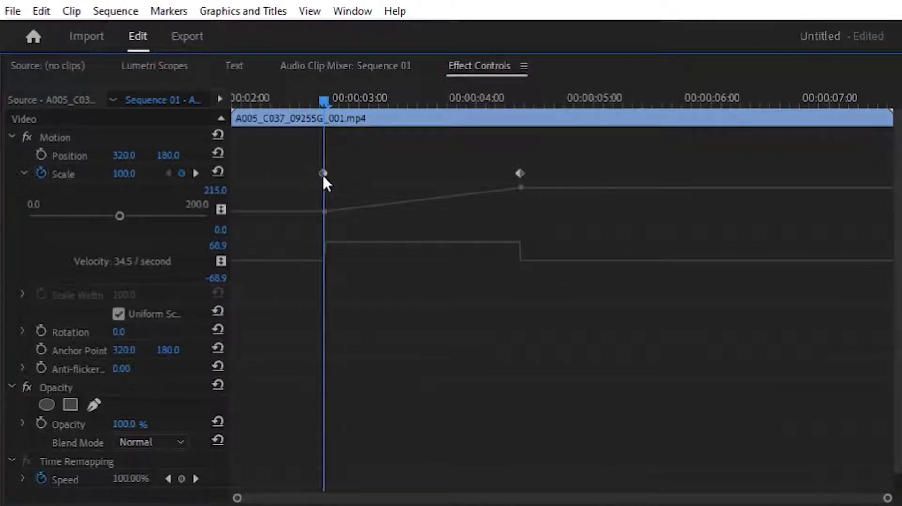
Apply Ease Out to the first Scale keyframe and soften its velocity handle
right_click(323, 173)
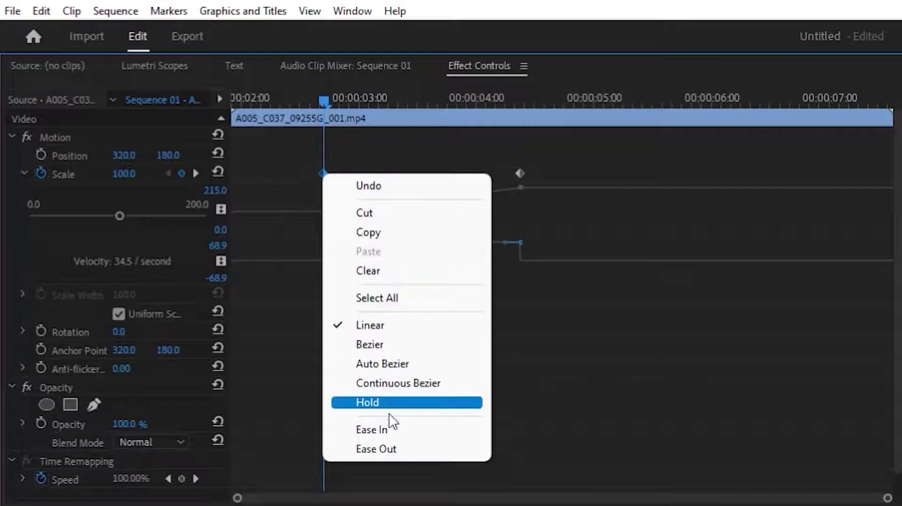
left_click(387, 450)
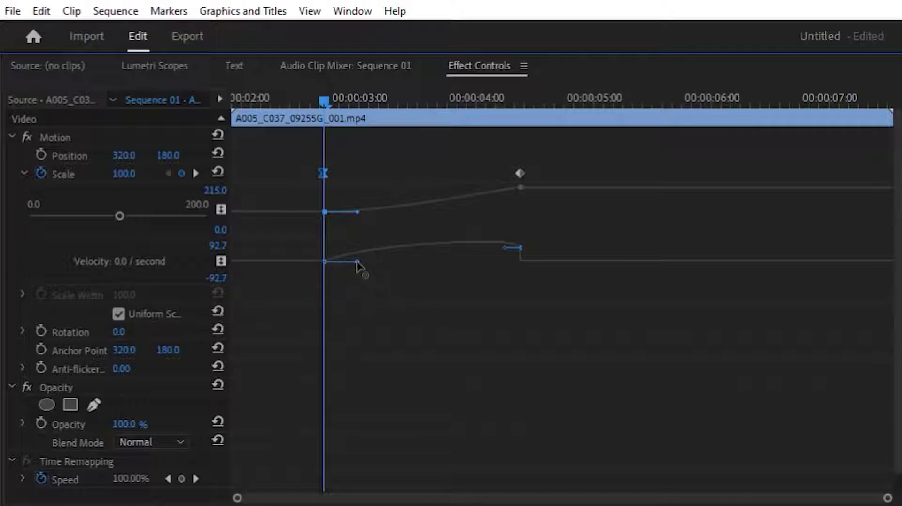
left_click_drag(358, 266, 357, 262)
left_click_drag(296, 100, 248, 100)
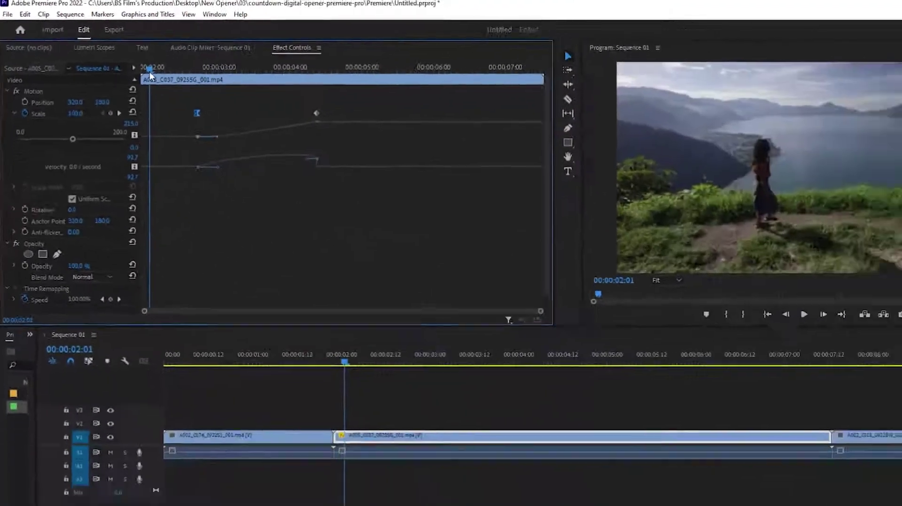
key("space")
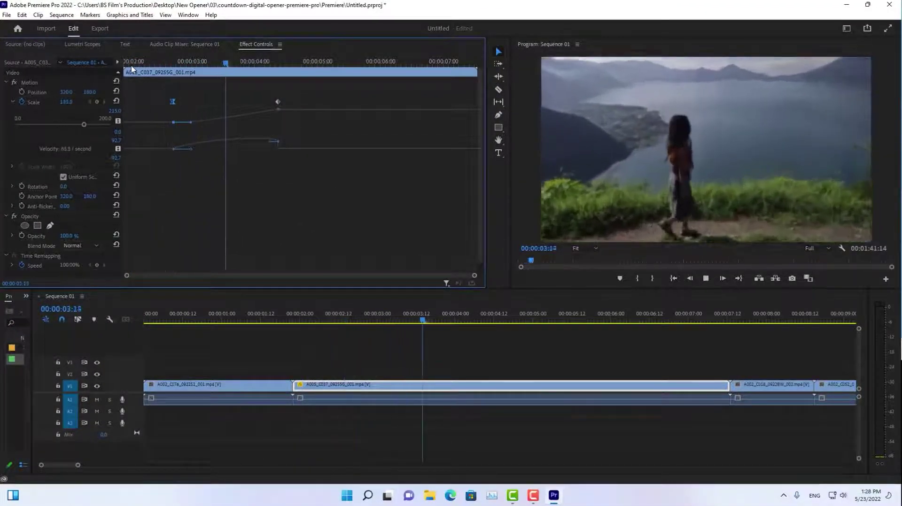
key("space")
left_click(133, 67)
key("space")
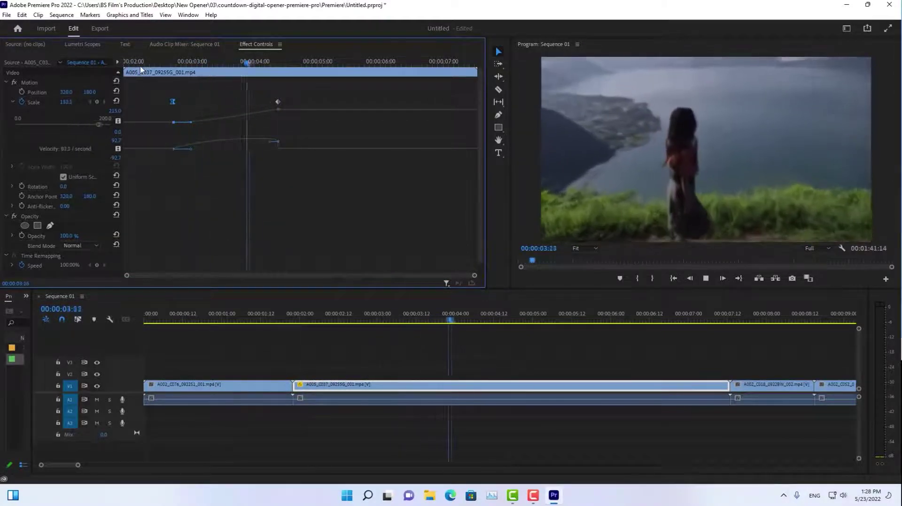
left_click(105, 102)
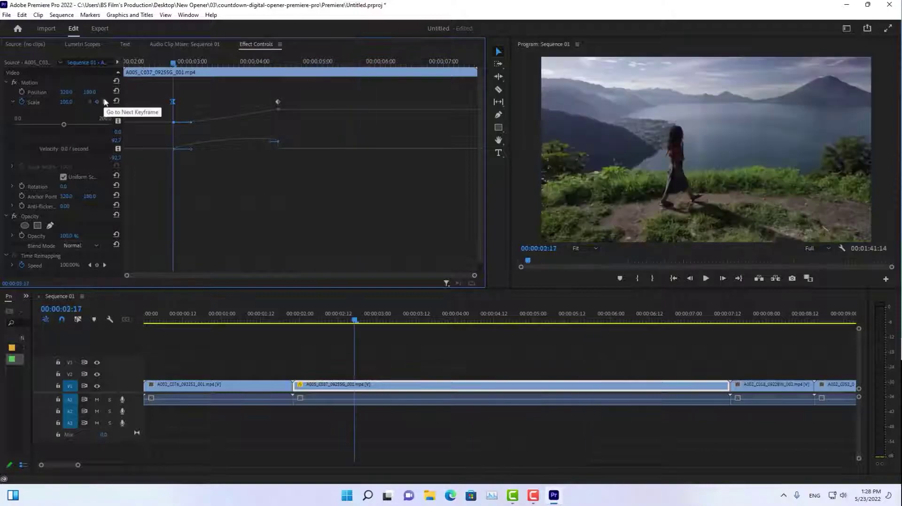
left_click(105, 101)
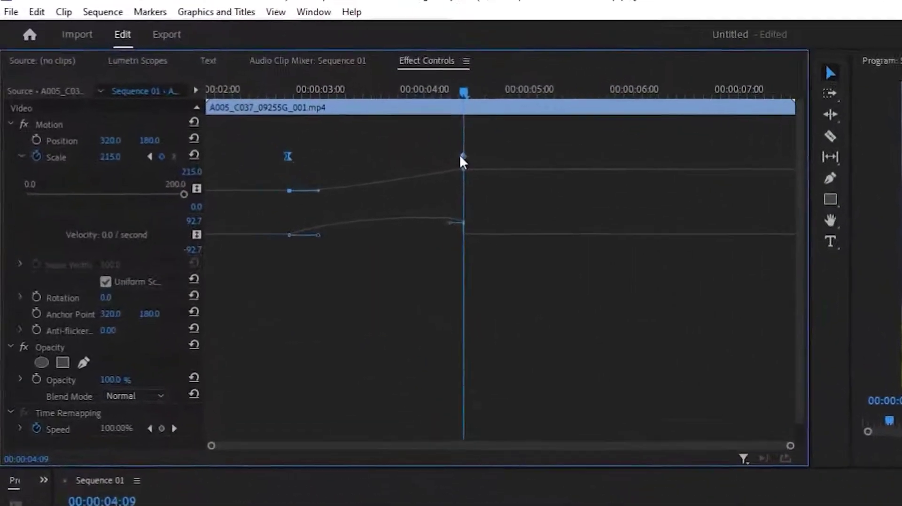
right_click(278, 102)
left_click(587, 426)
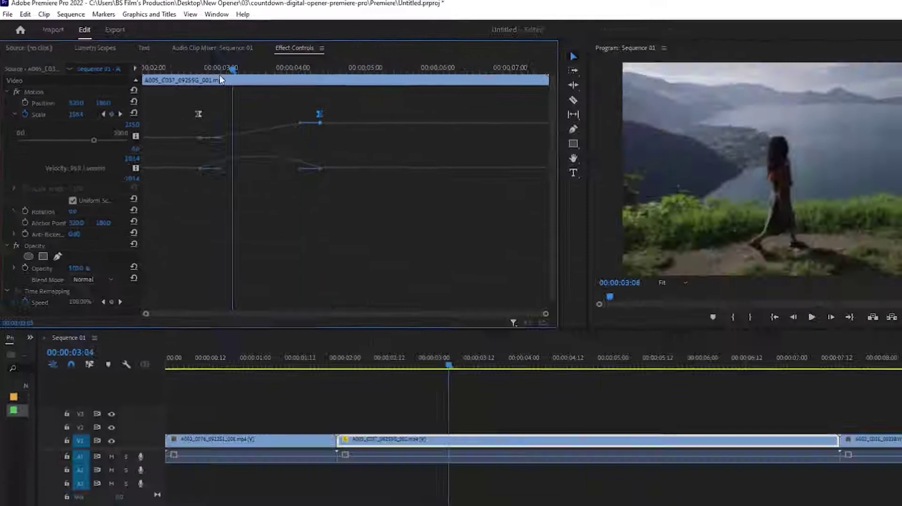
left_click_drag(442, 87, 282, 87)
key("space")
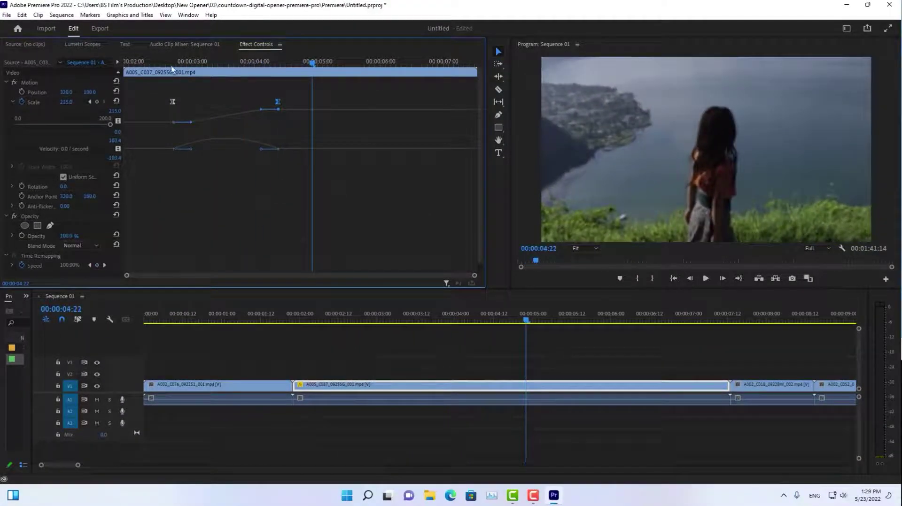
key("space")
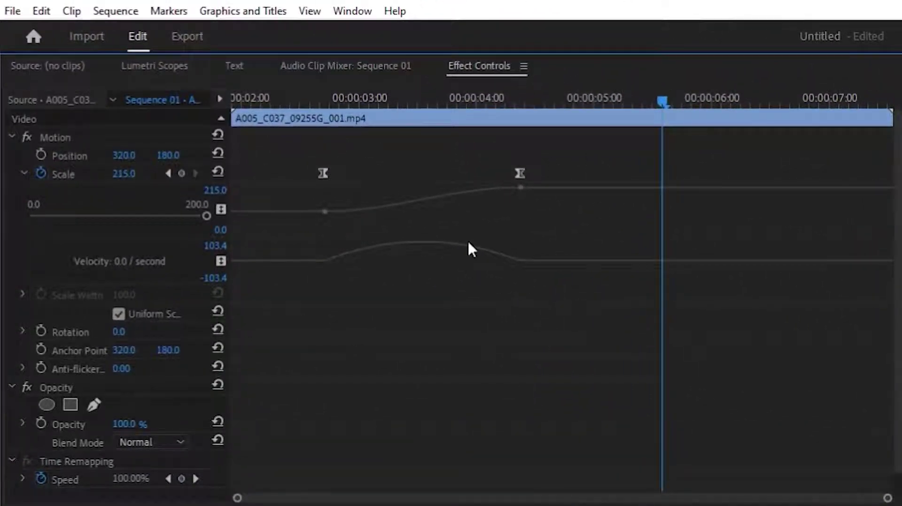
Set both Scale keyframes to Linear interpolation and preview the zoom
left_click_drag(561, 151, 313, 306)
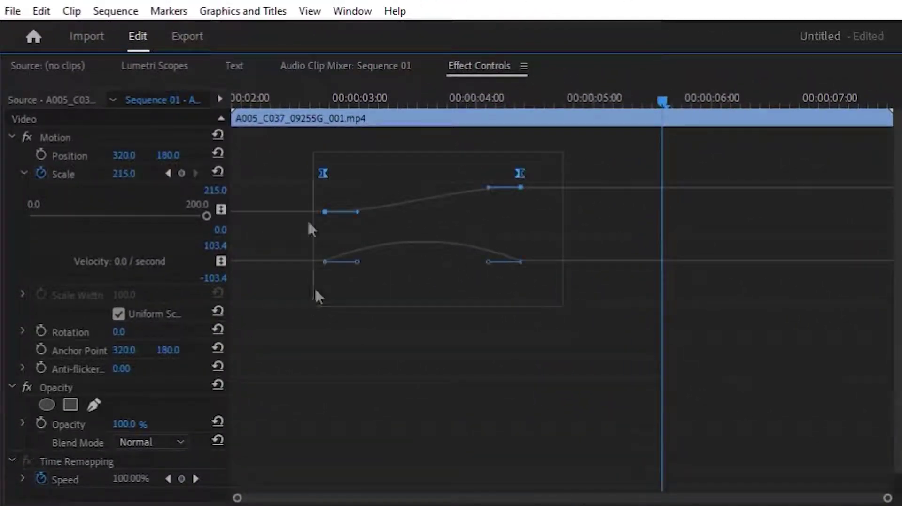
right_click(327, 176)
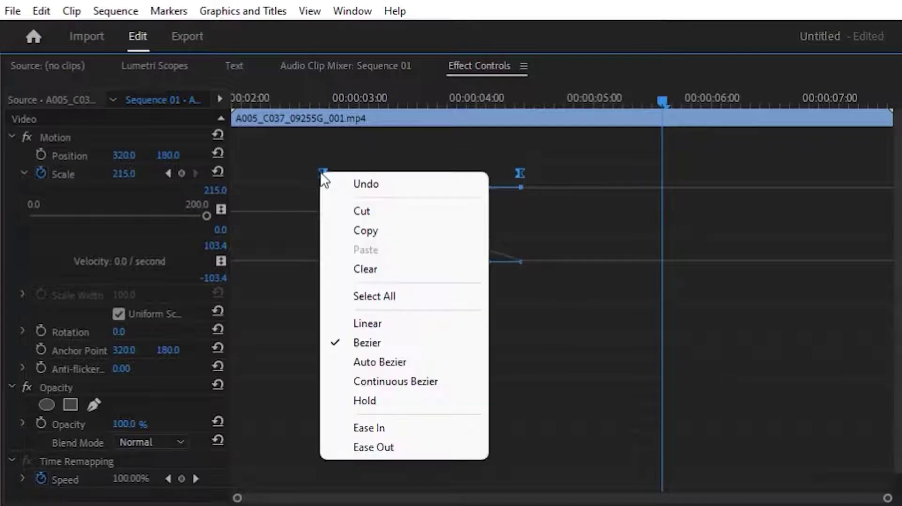
left_click(382, 331)
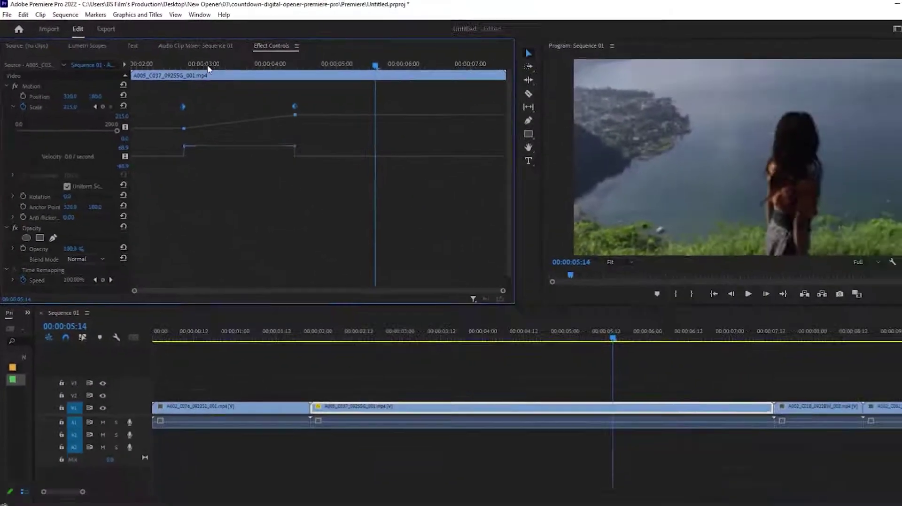
key("space")
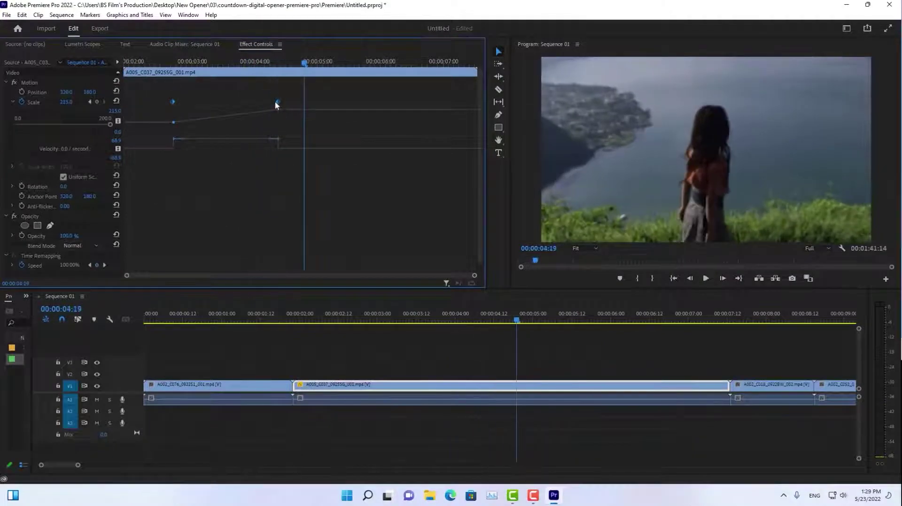
key("space")
Switch the Scale keyframes to Bezier, preview, and apply Ease Out to the first keyframe
right_click(277, 103)
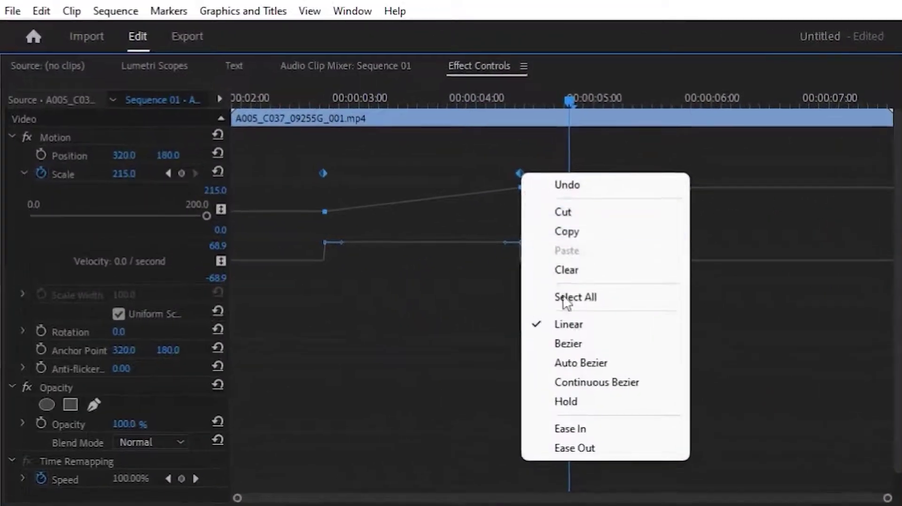
left_click(581, 343)
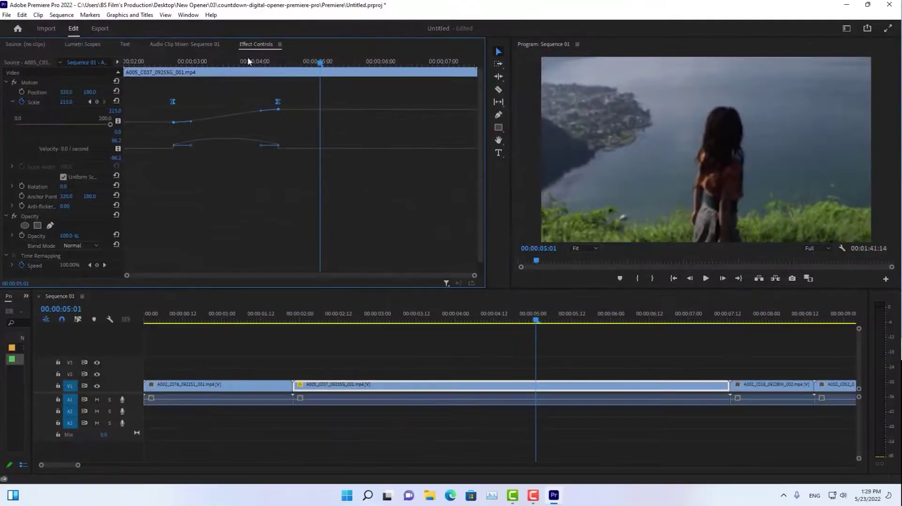
left_click(130, 62)
key("space")
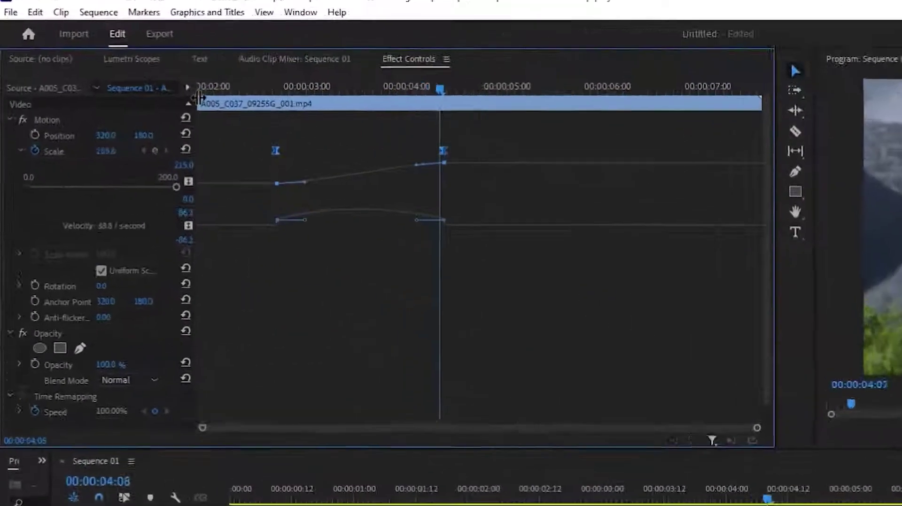
right_click(172, 101)
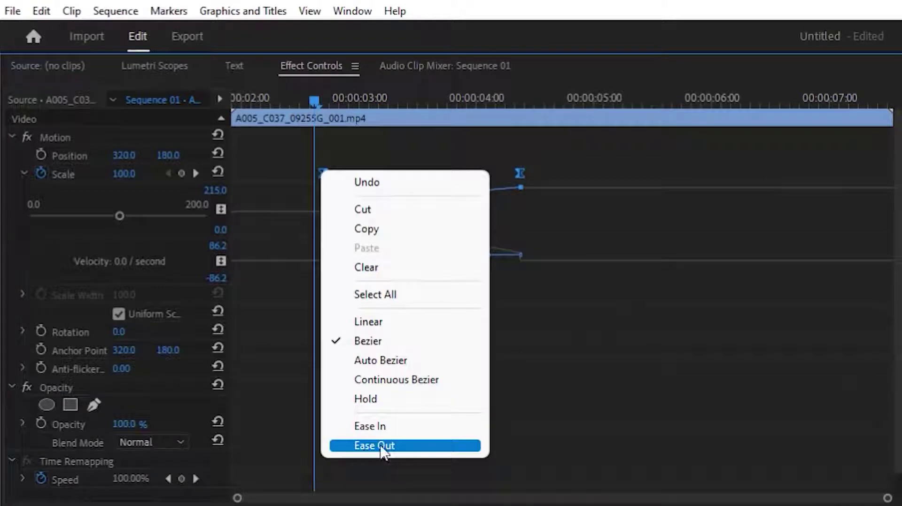
left_click(590, 397)
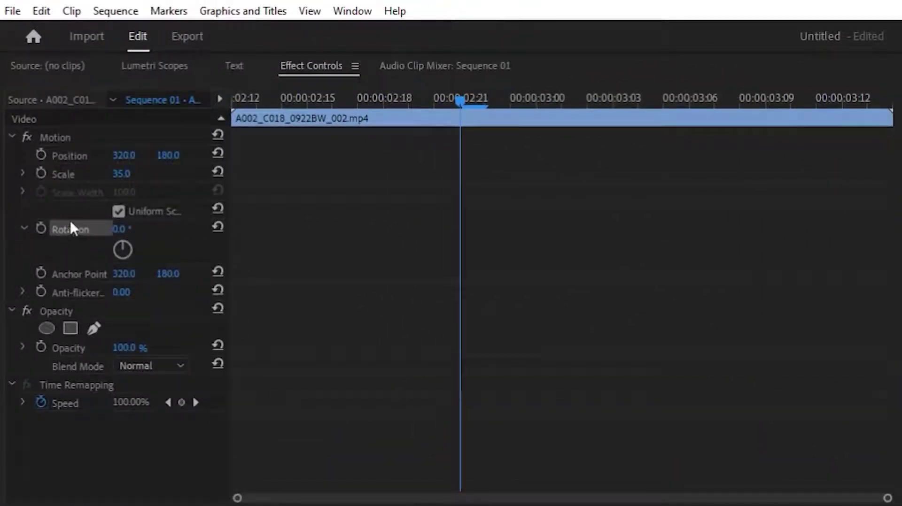
Add Rotation keyframes to the overlay at 00:00:02:16 and 00:00:02:21
left_click(332, 100)
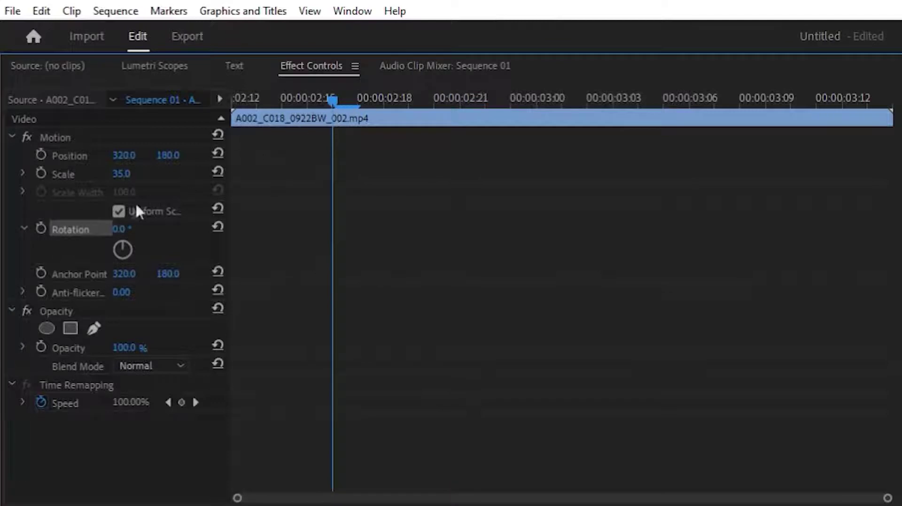
left_click(43, 229)
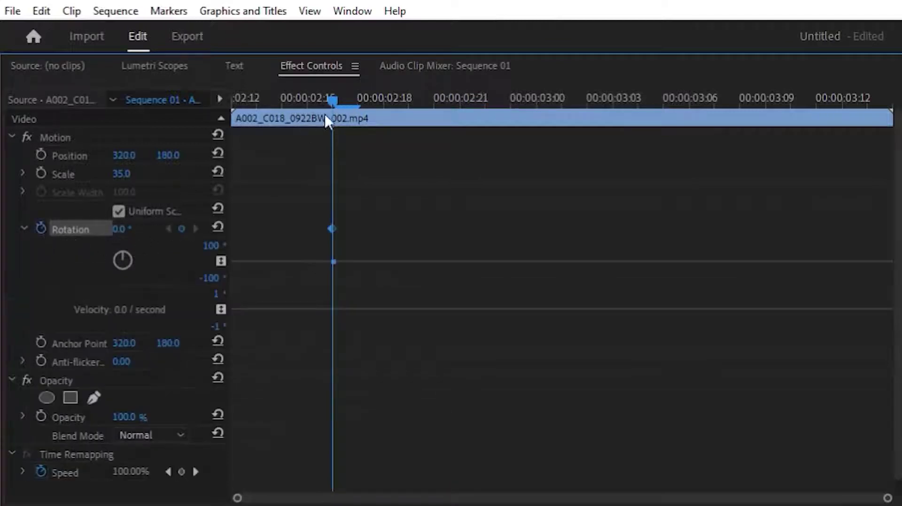
left_click_drag(339, 97, 484, 99)
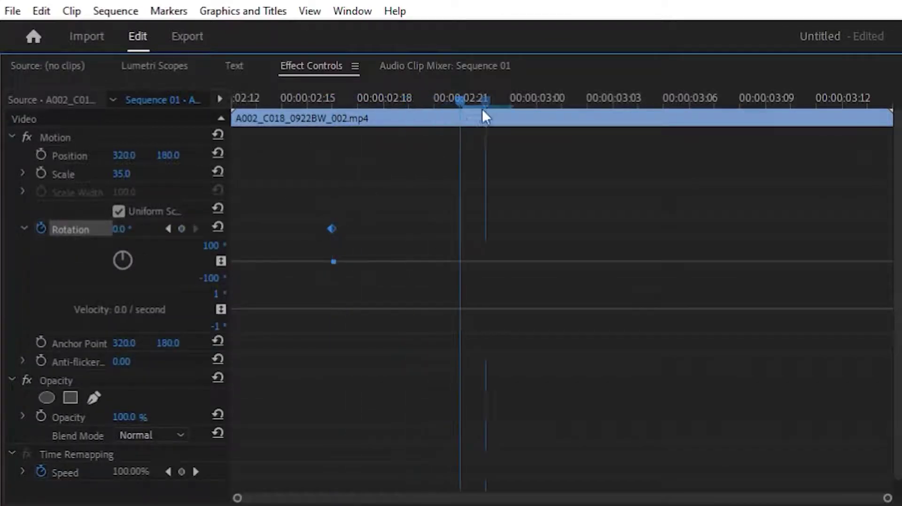
left_click(181, 228)
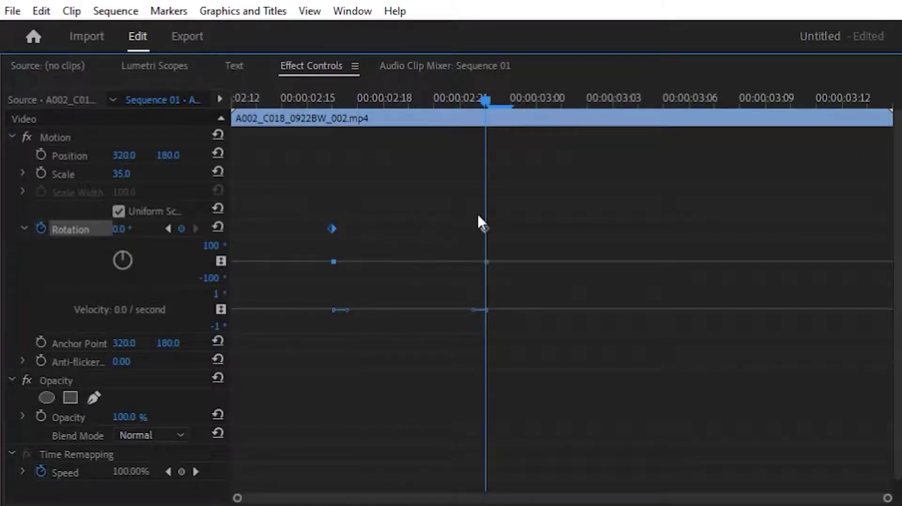
Set the end Rotation keyframe to 33, then raise it to 1x70°
left_click(119, 228)
type("33")
key("Return")
left_click_drag(121, 228, 128, 235)
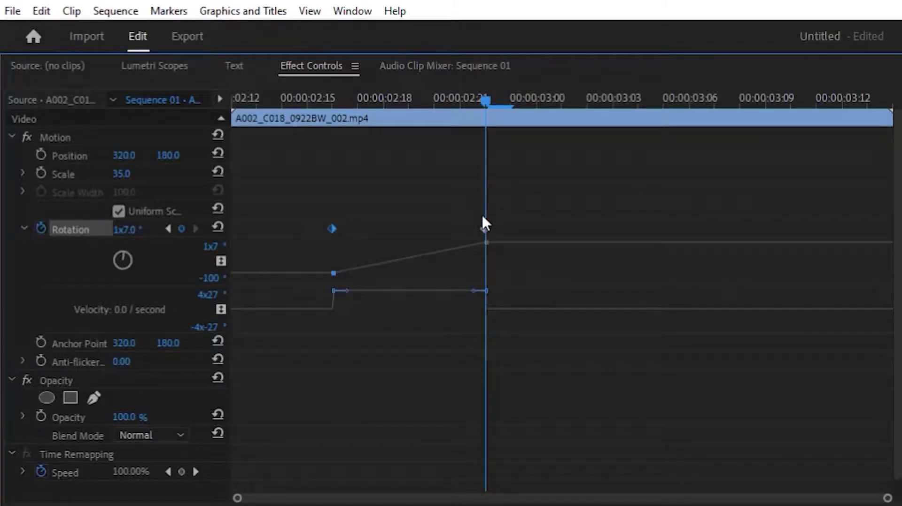
left_click(307, 100)
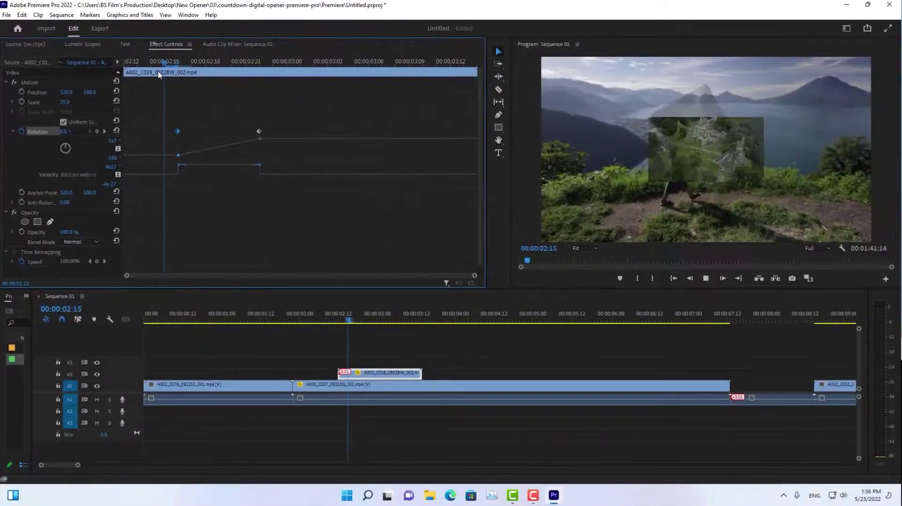
Move the end Rotation keyframe to about 00:00:03:08 and preview the longer spin
left_click(151, 65)
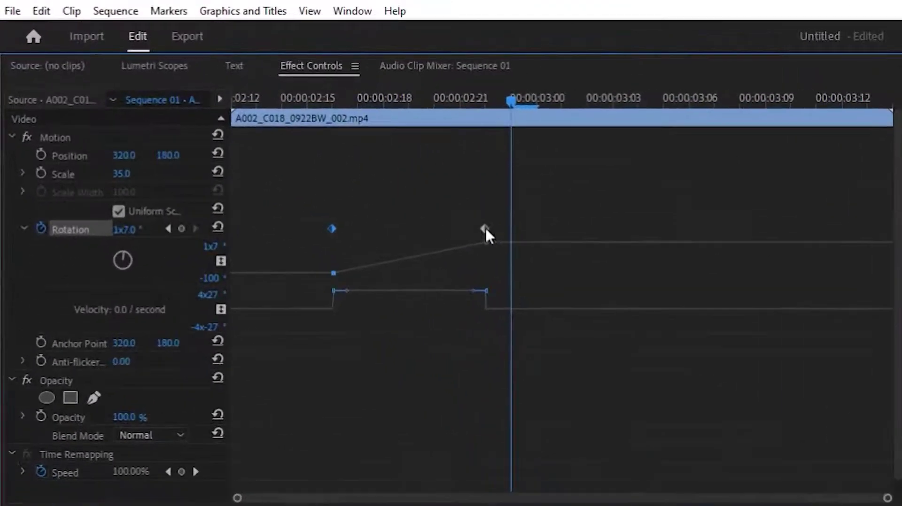
left_click_drag(259, 131, 388, 137)
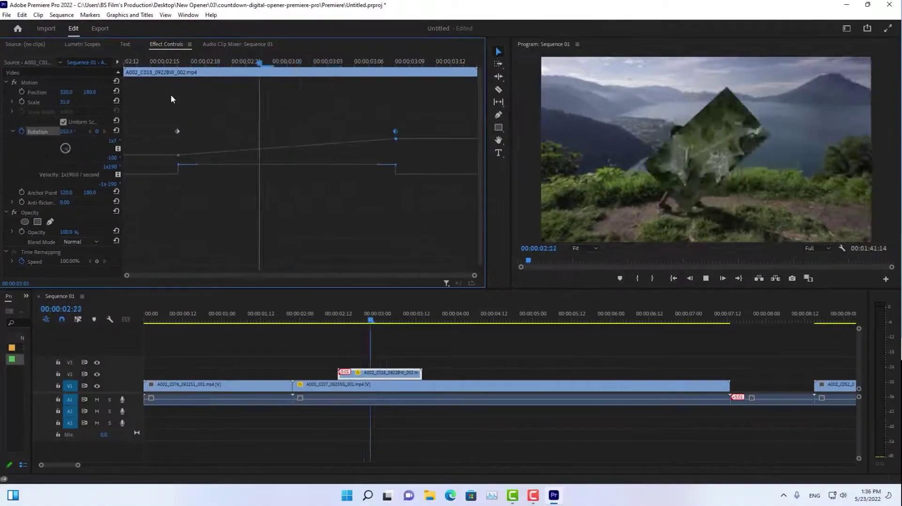
key("space")
key("space")
key("space")
key("space")
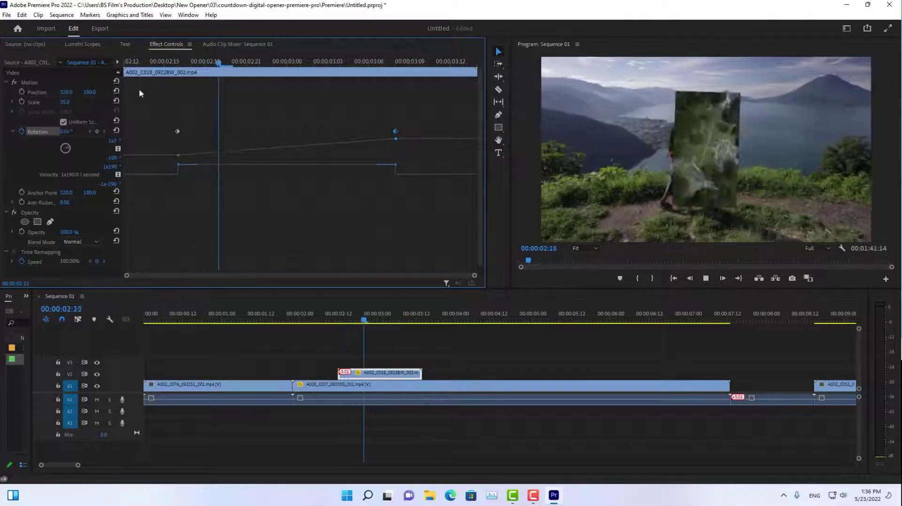
key("space")
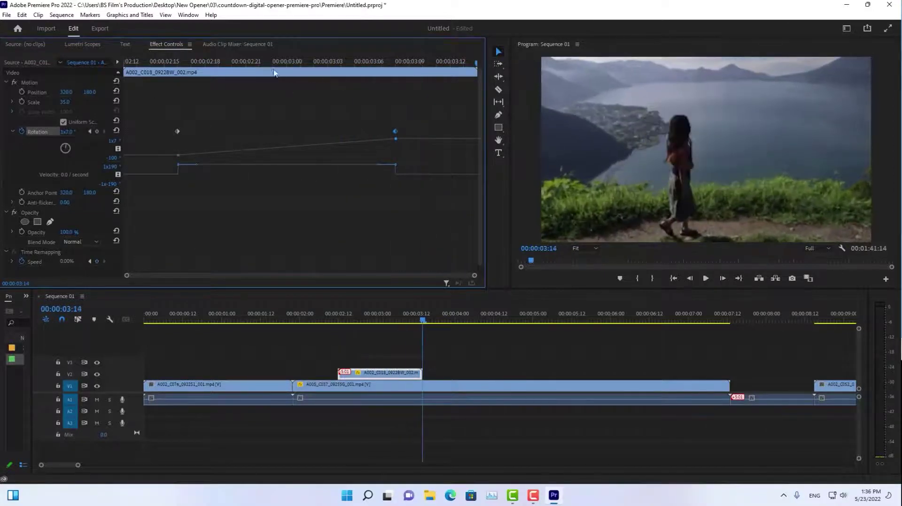
right_click(394, 133)
Apply Ease In to the end Rotation keyframe and preview the spin
left_click(409, 266)
key("Up")
key("space")
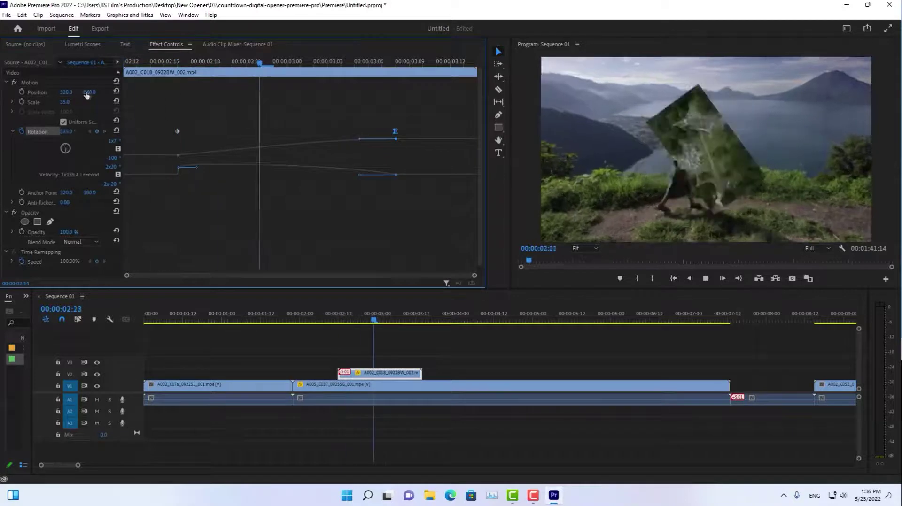
key("space")
Apply Ease Out to the first Rotation keyframe and check the spin
right_click(177, 131)
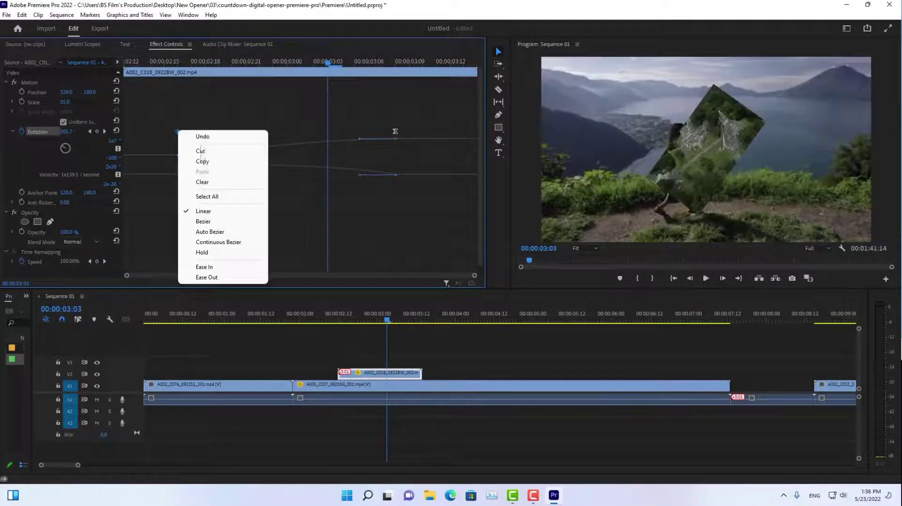
left_click(214, 278)
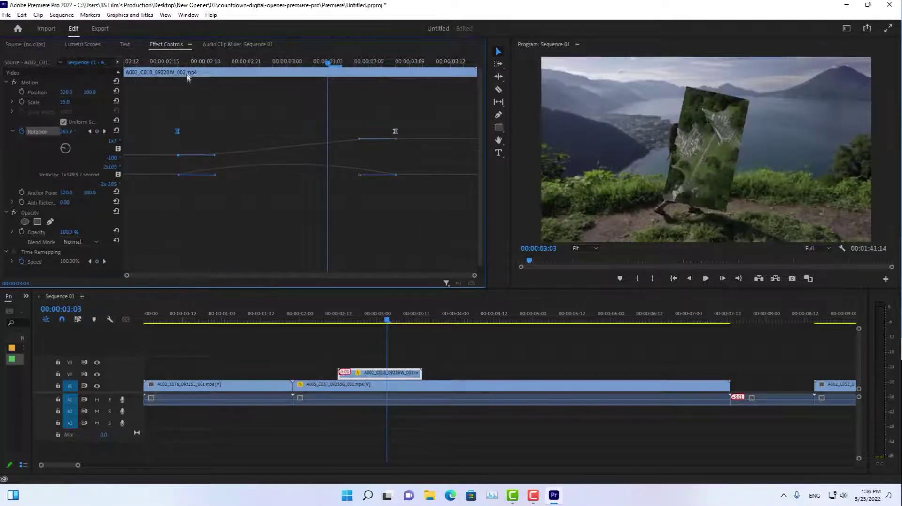
key("Up")
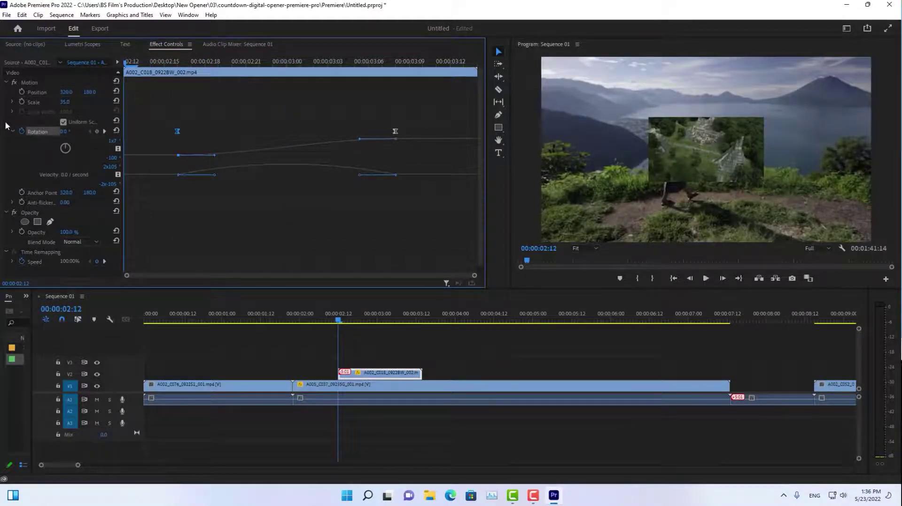
key("Down")
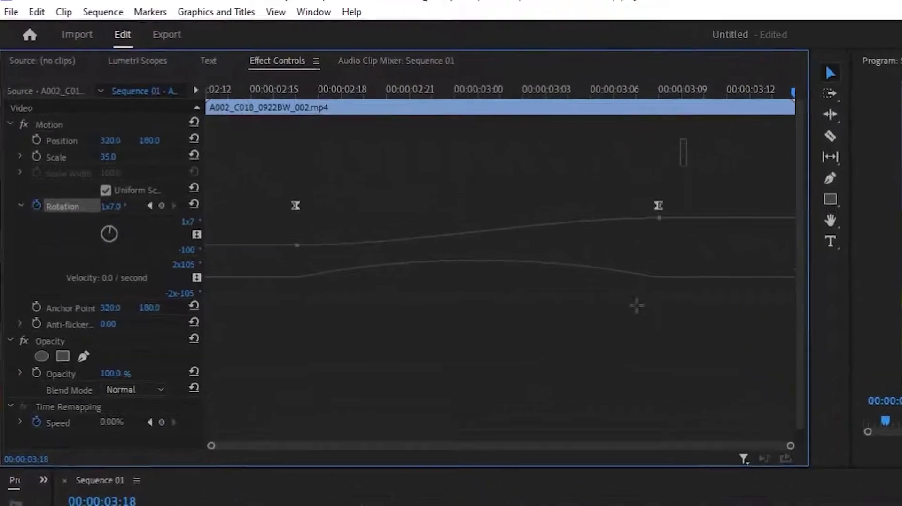
Set both Rotation keyframes to Linear interpolation
left_click_drag(635, 290, 283, 381)
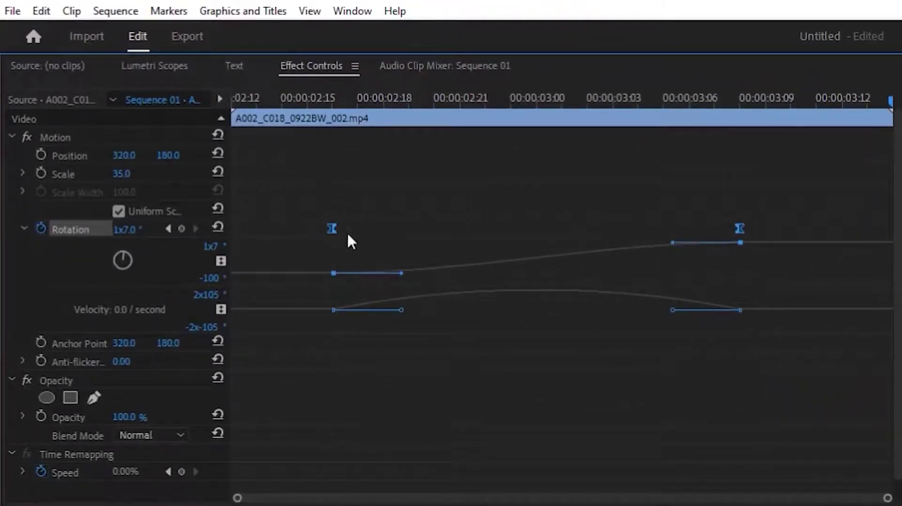
right_click(331, 231)
left_click(382, 374)
Switch the Rotation keyframes to Bezier and move the end keyframe to about 00:00:02:17
left_click(790, 215)
left_click_drag(809, 183, 290, 462)
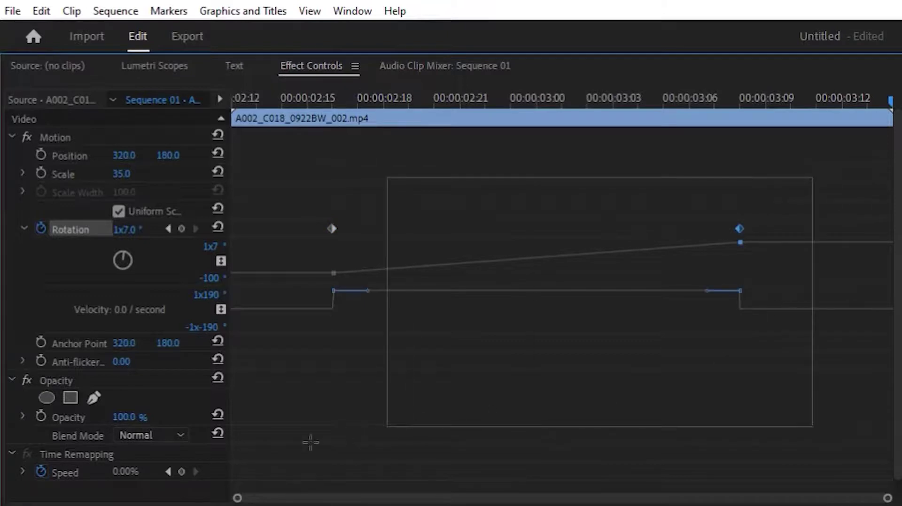
right_click(332, 229)
left_click(378, 397)
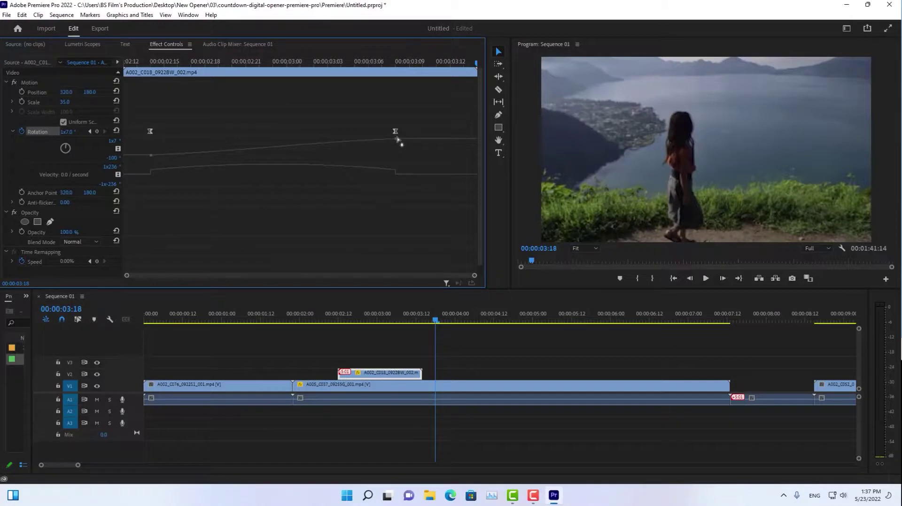
left_click_drag(396, 133, 382, 133)
left_click_drag(384, 170, 191, 171)
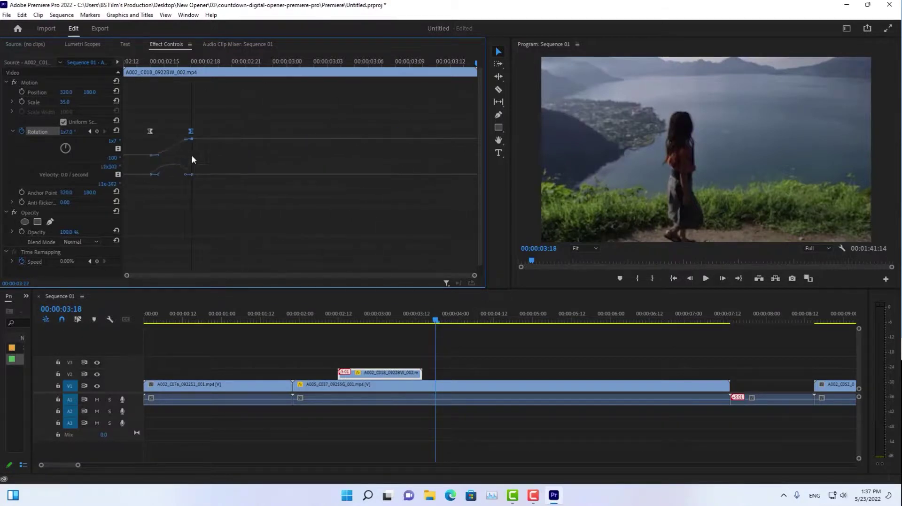